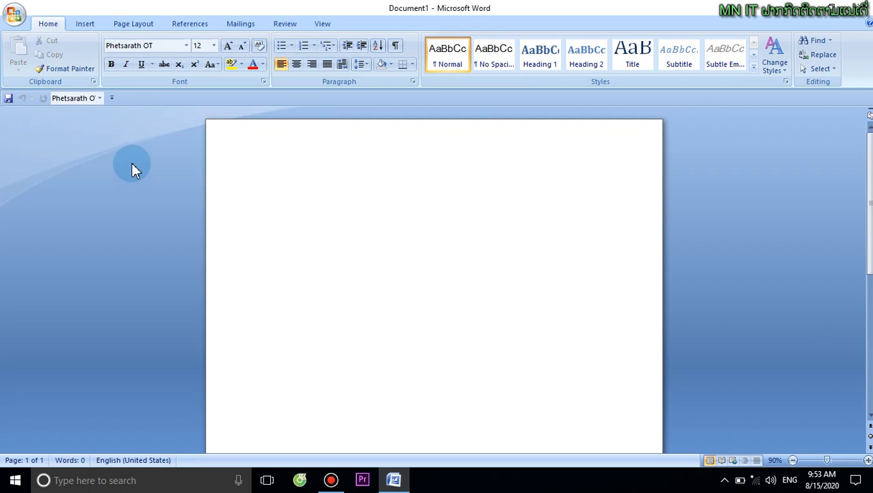
Show the page thumbnails alongside the document
click(323, 25)
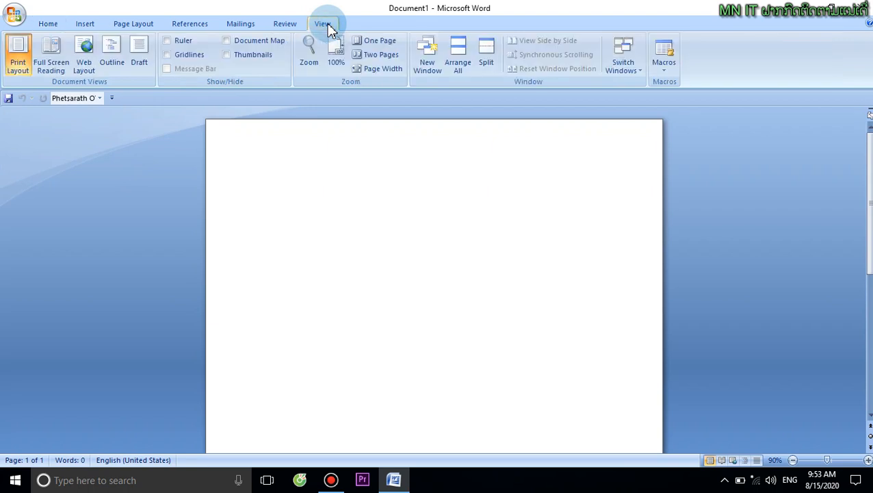
click(228, 56)
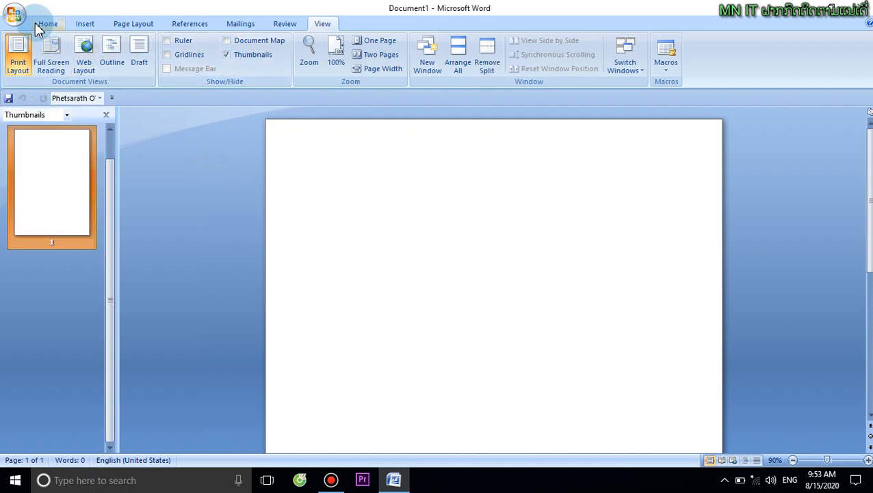
Insert a centred Plain Number 2 page number at the bottom of the page and return to the body text
click(86, 25)
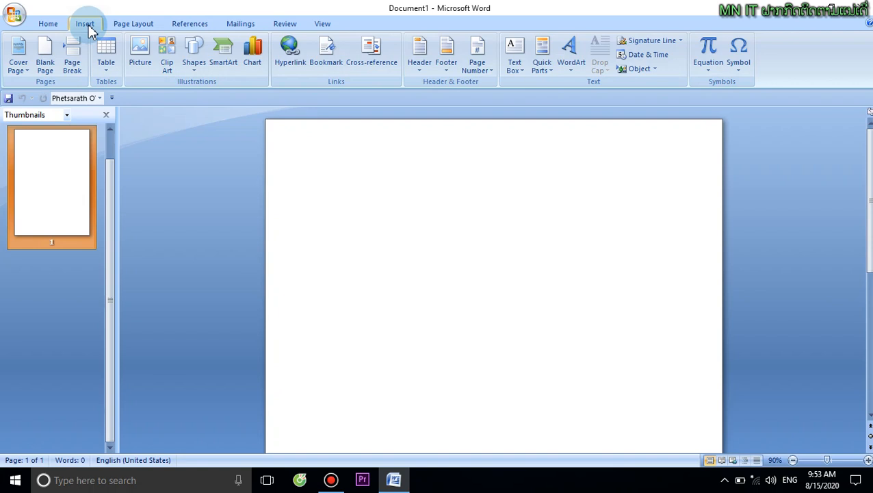
click(490, 74)
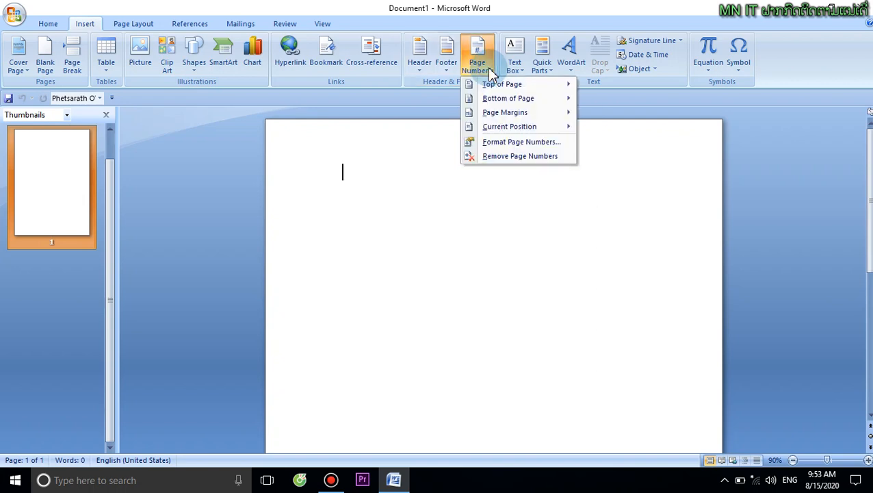
click(507, 83)
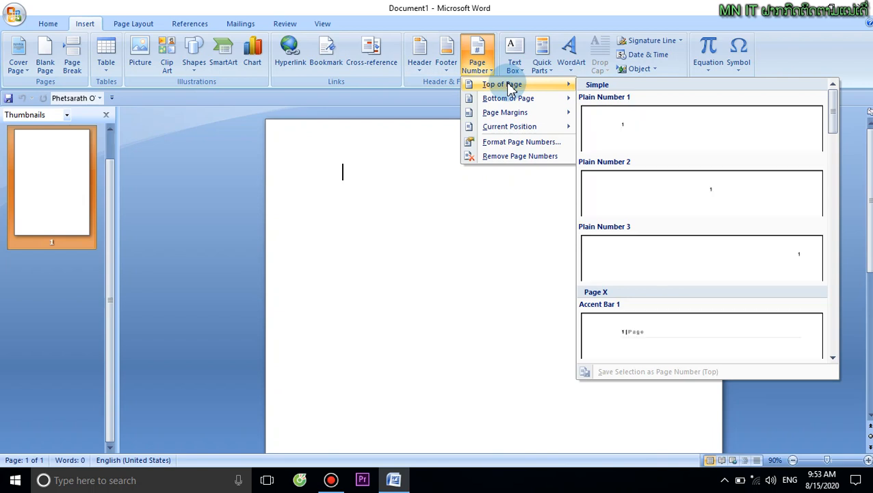
click(536, 99)
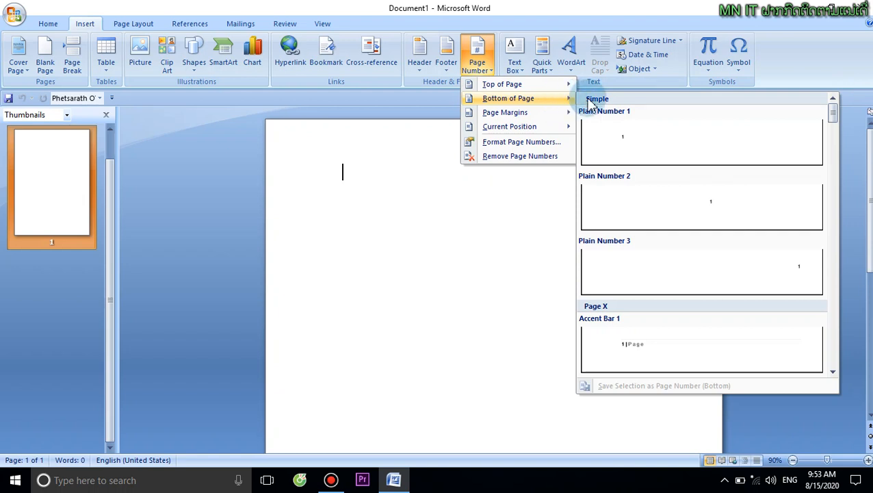
click(716, 209)
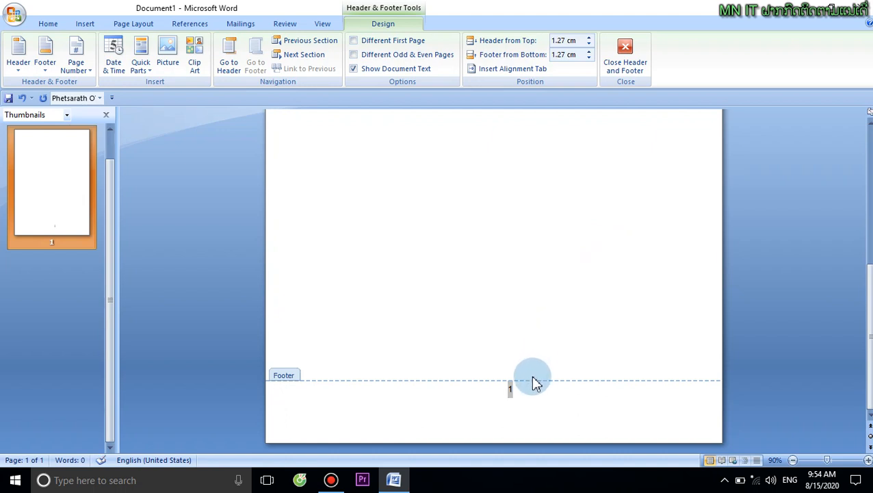
double_click(477, 228)
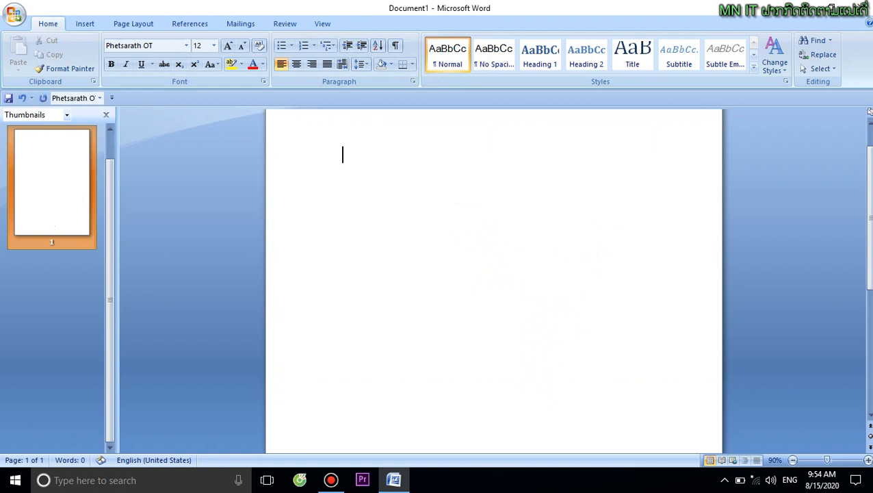
Add four page breaks so the blank document runs to five pages
key(ctrl+Return)
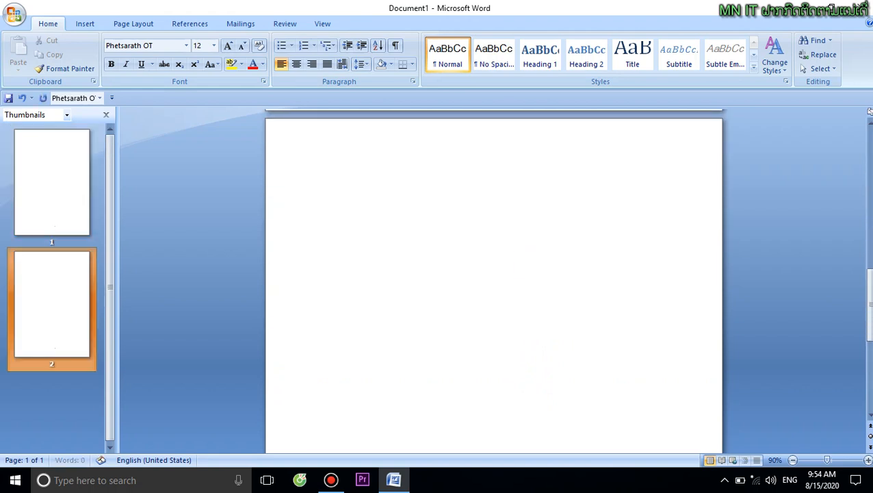
click(535, 264)
key(ctrl+Return)
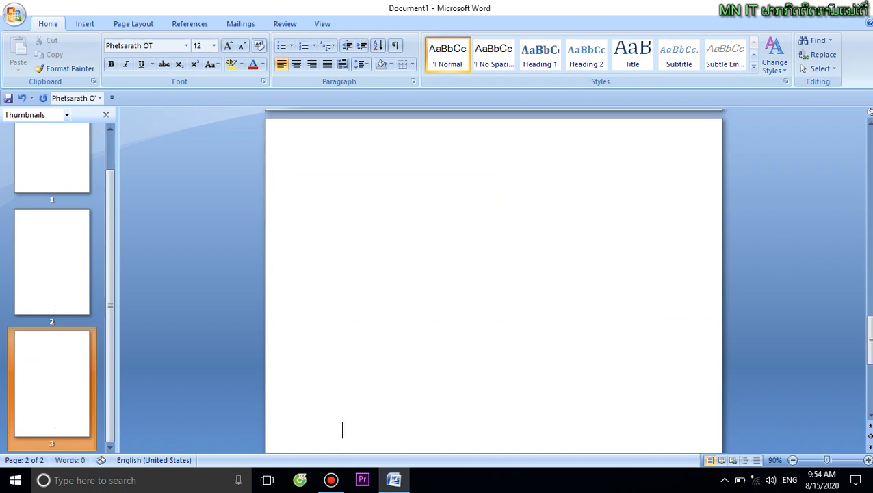
click(536, 263)
key(ctrl+Return)
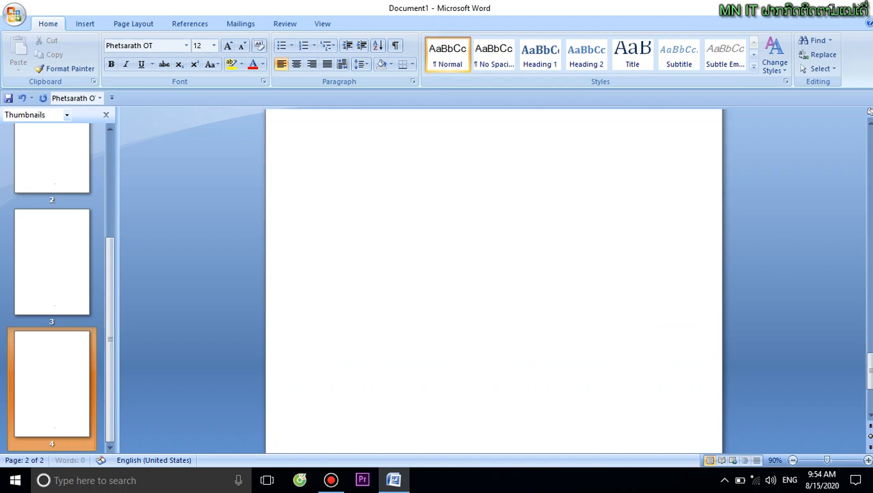
key(ctrl+Return)
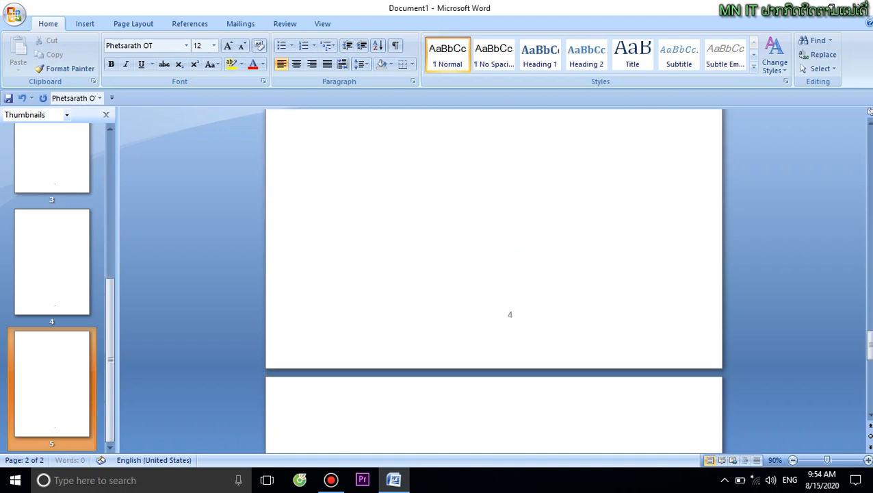
Insert a Next Page section break on page 2 so that a new section starts on page 3
drag(867, 344, 861, 188)
scroll(861, 195, down, 5)
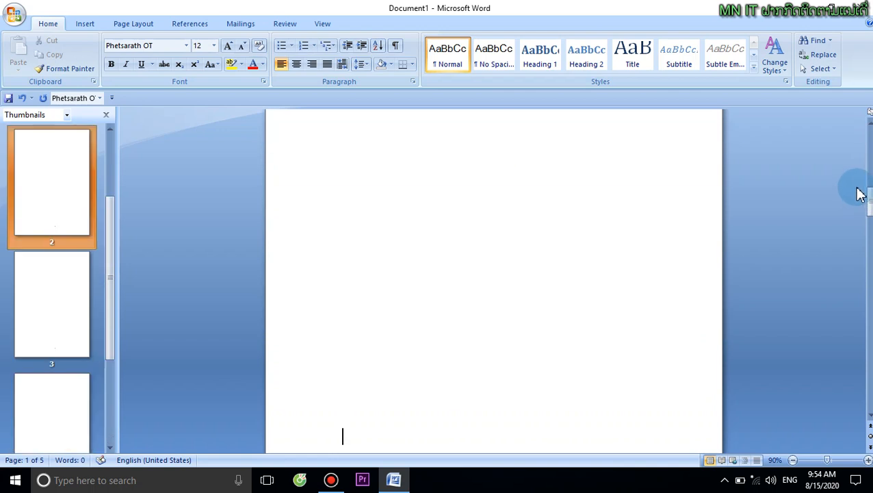
scroll(861, 194, down, 6)
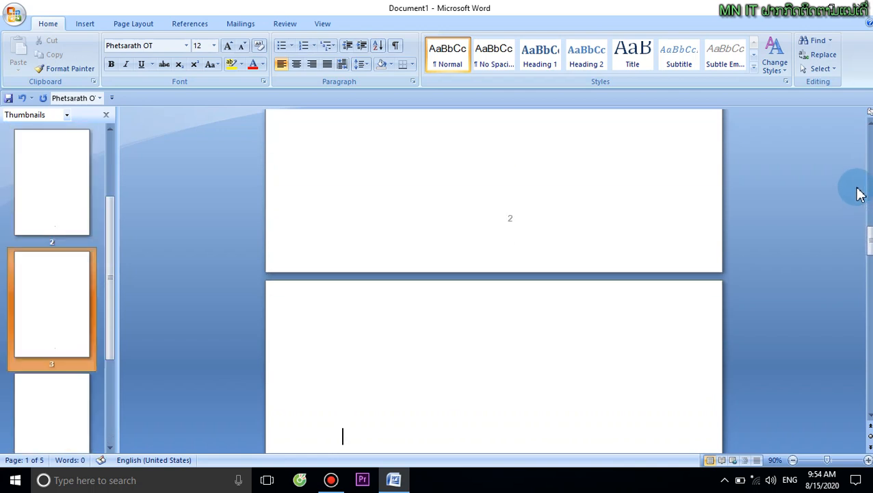
scroll(861, 195, down, 2)
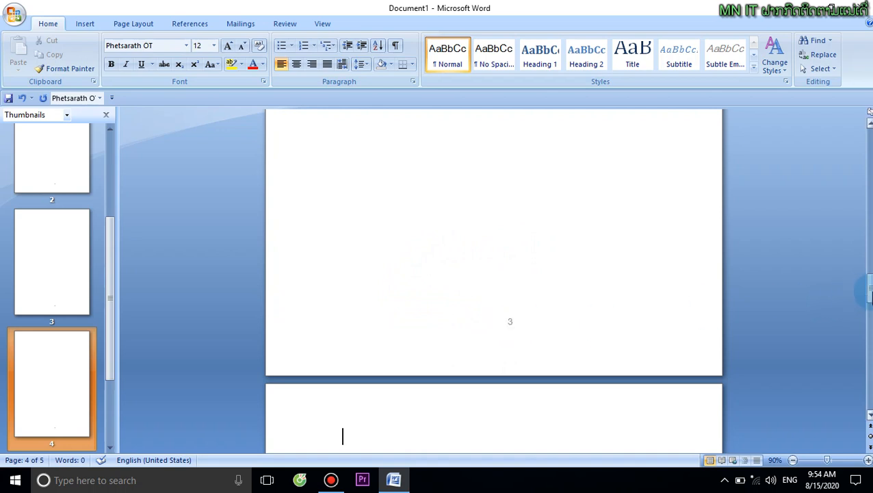
drag(866, 291, 868, 241)
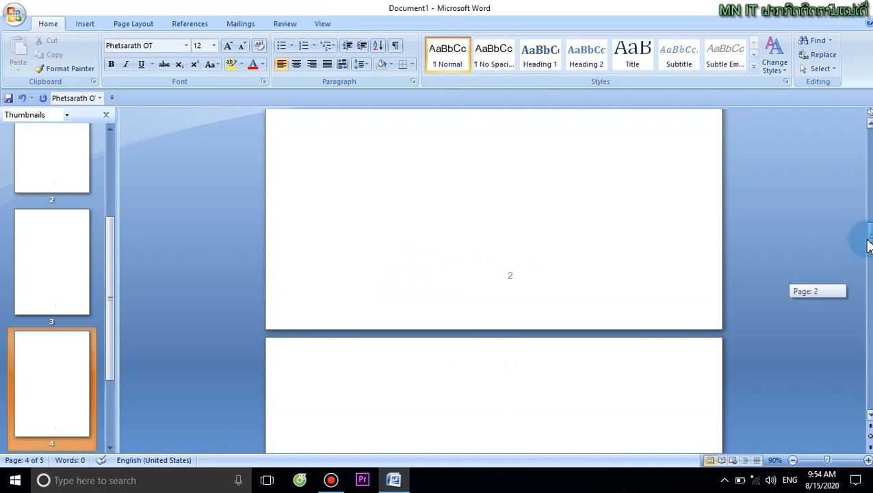
click(445, 243)
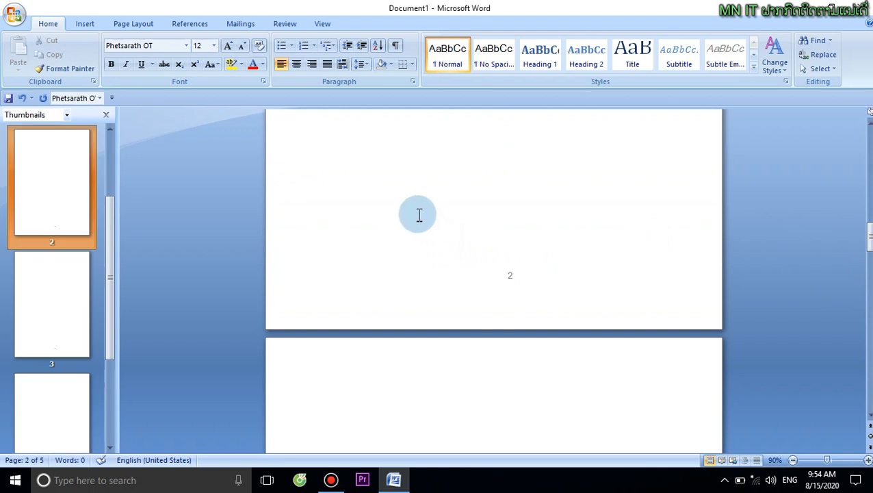
click(88, 26)
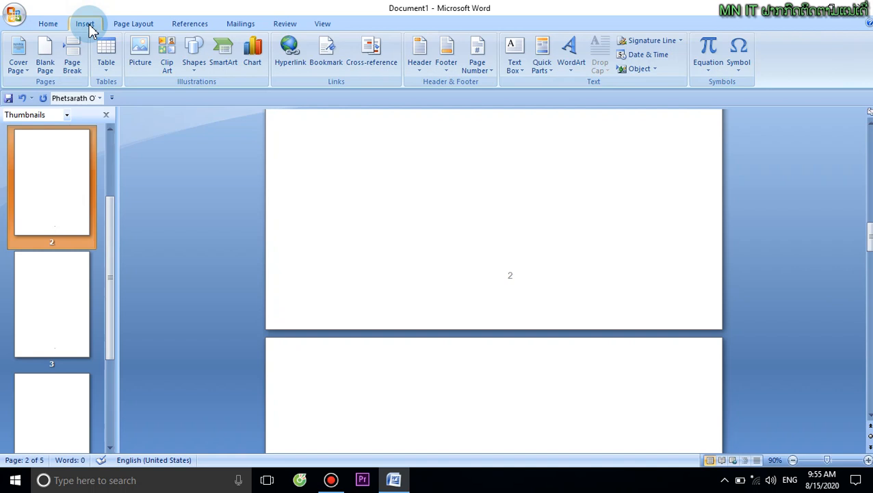
click(135, 28)
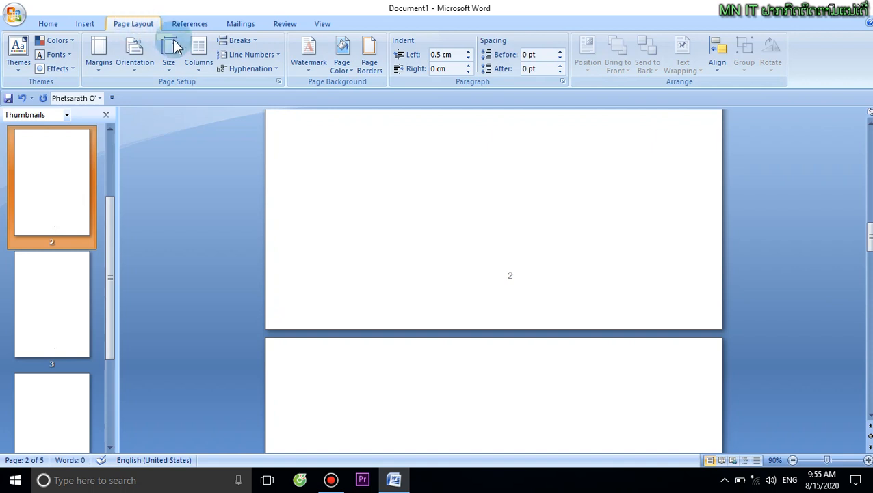
click(254, 42)
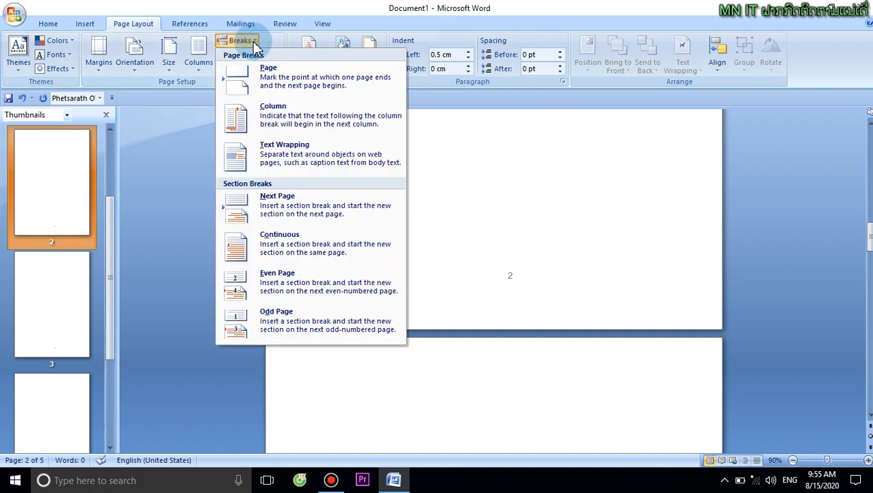
click(287, 205)
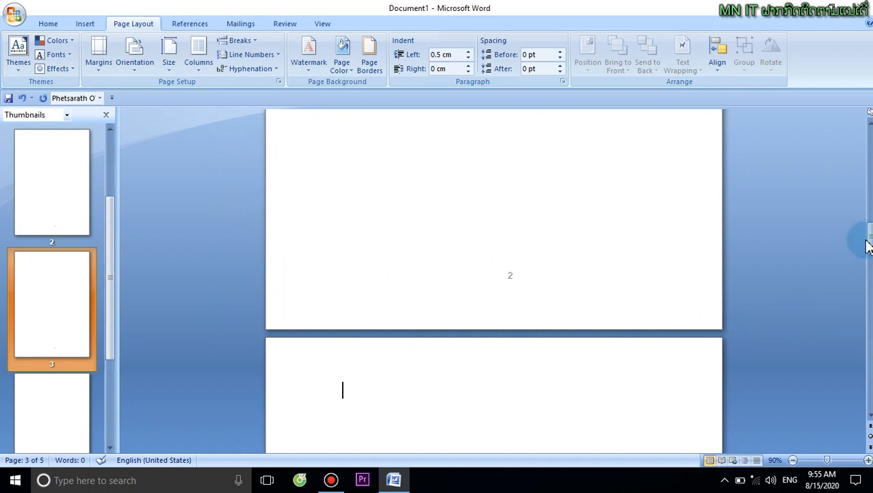
Open the Section 2 footer on page 3 for editing and unlink it from the previous section
drag(865, 236, 863, 293)
click(514, 254)
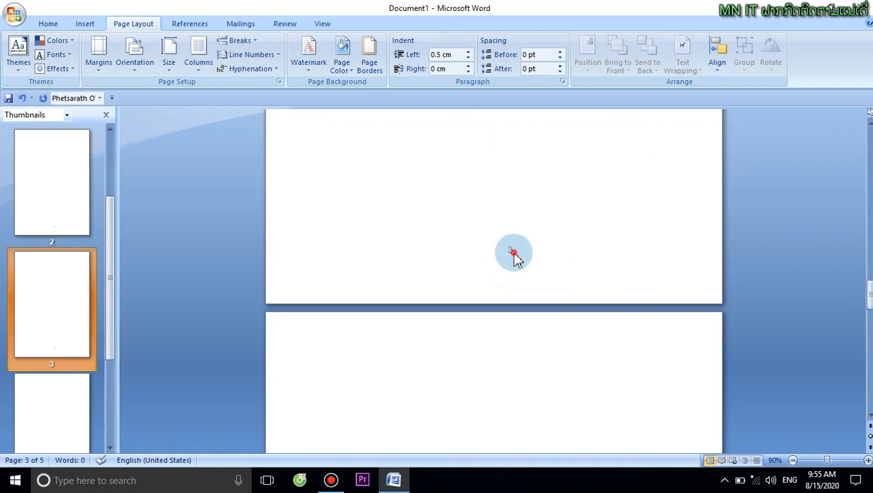
double_click(512, 253)
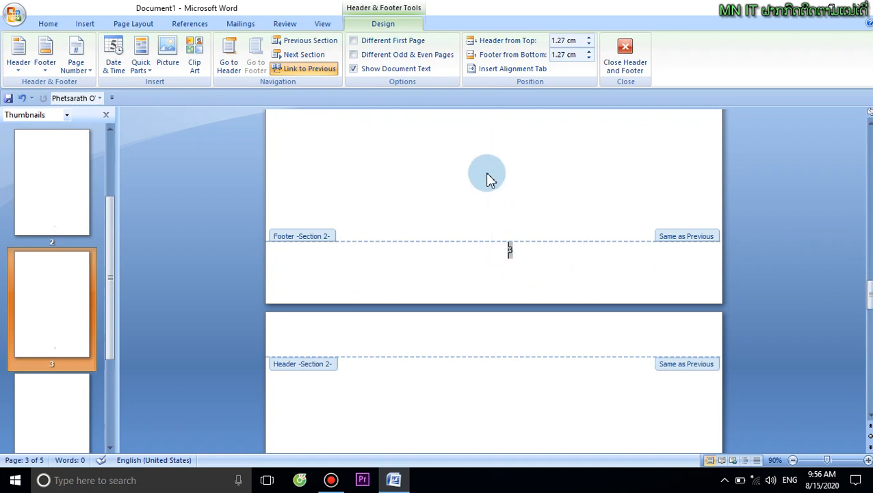
click(302, 69)
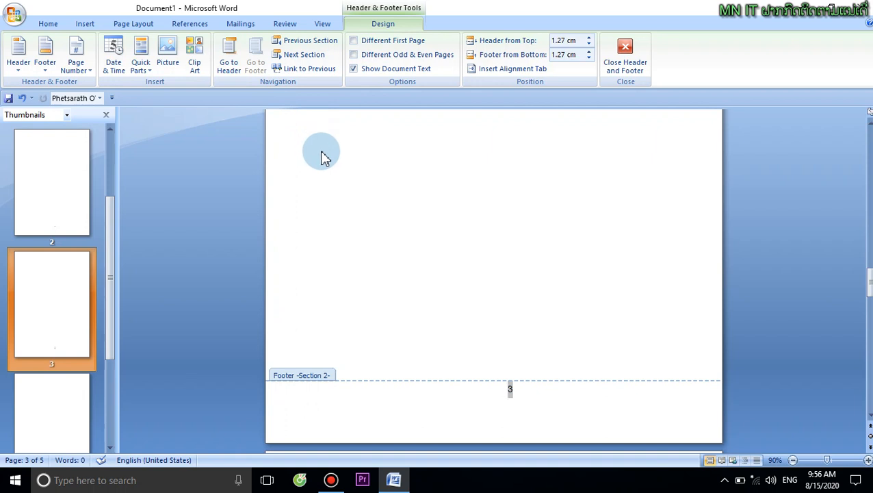
Format the Section 2 page numbers to start at 1 instead of continuing from the previous section
click(85, 25)
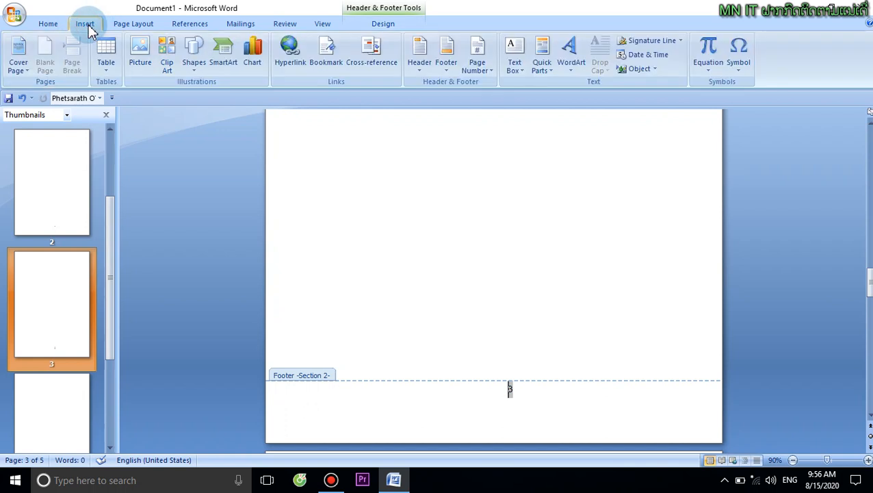
click(491, 75)
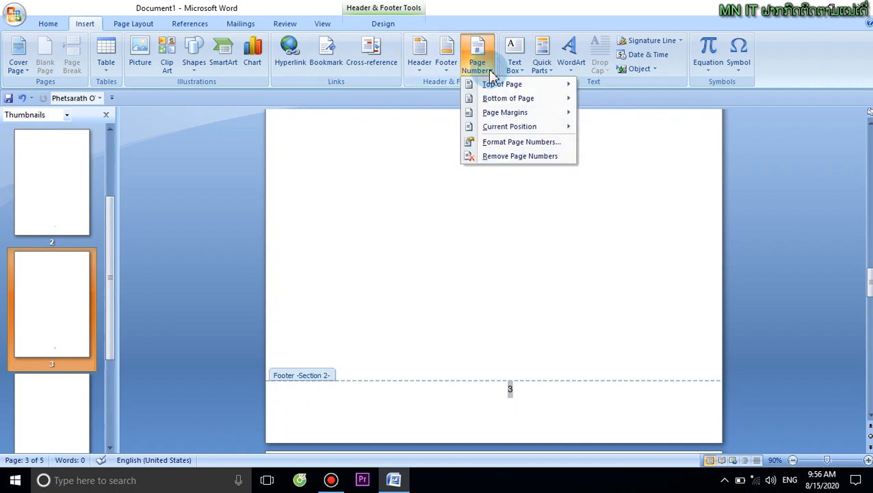
click(522, 144)
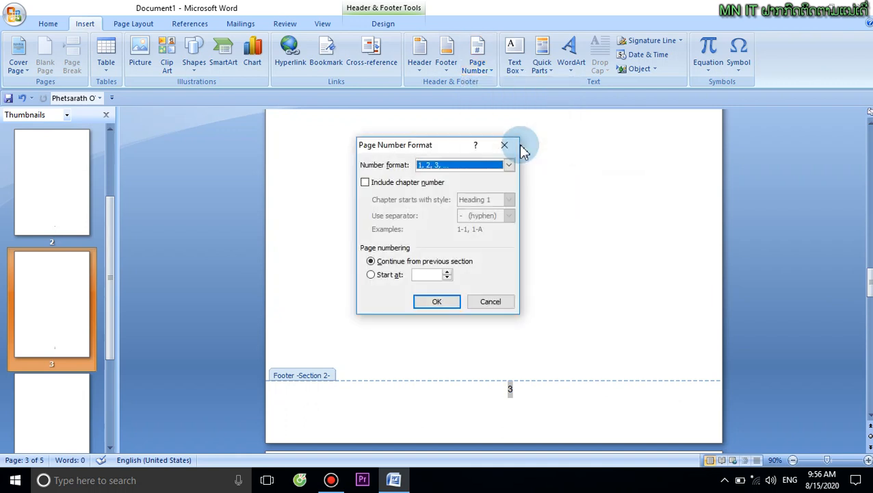
click(372, 275)
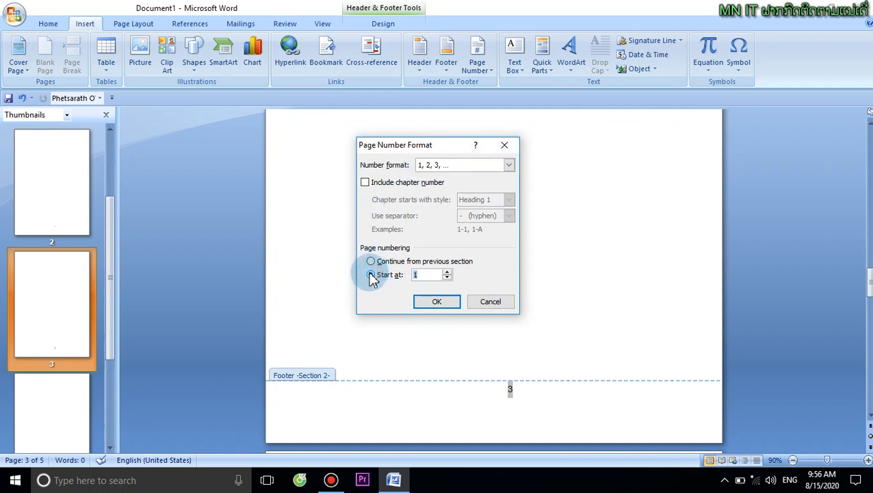
click(416, 275)
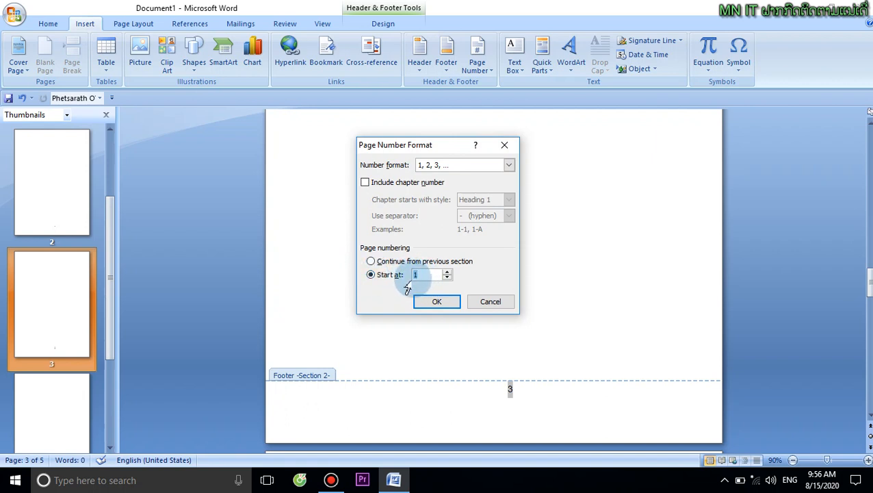
click(441, 306)
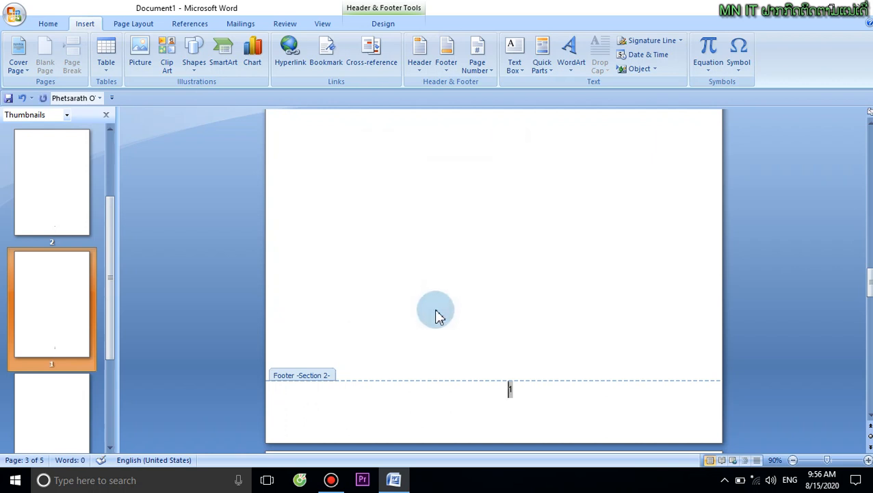
Remove the page numbers from the Section 1 footer and return to the body text
click(797, 332)
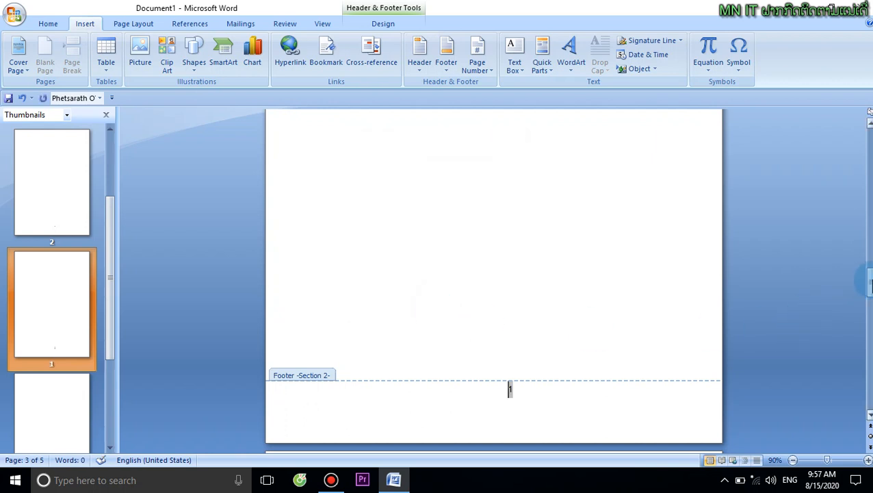
drag(869, 284, 861, 180)
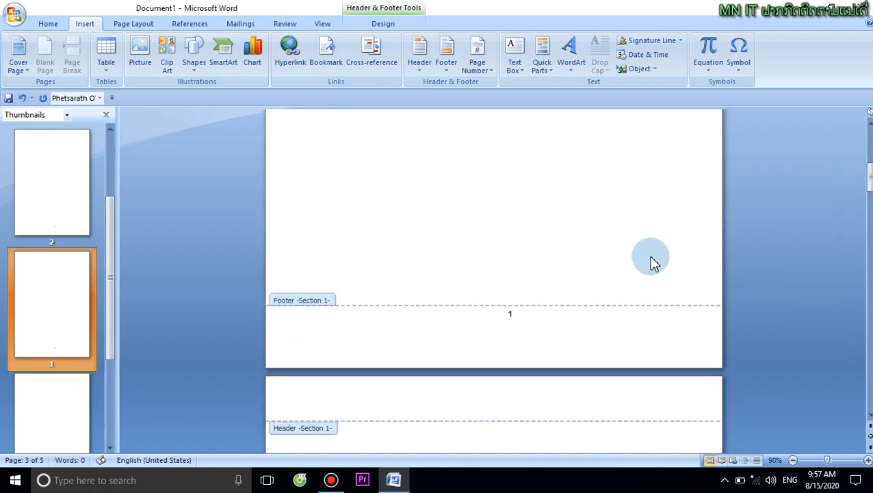
click(510, 313)
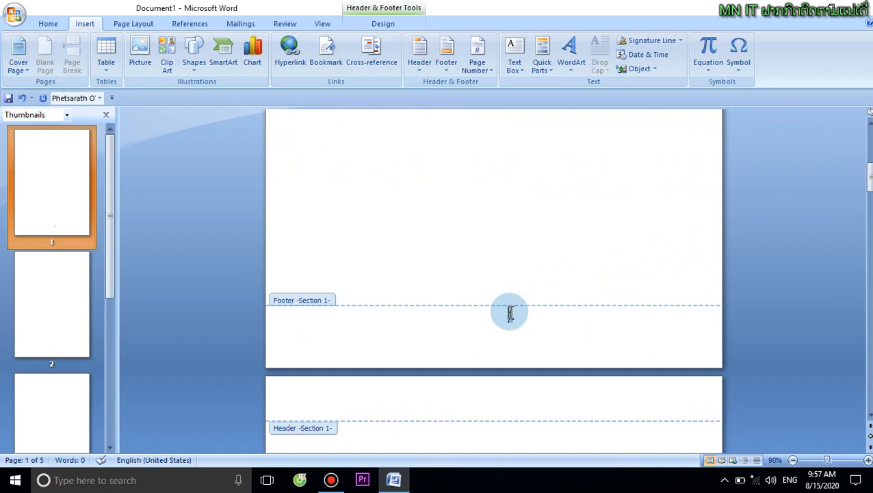
click(479, 65)
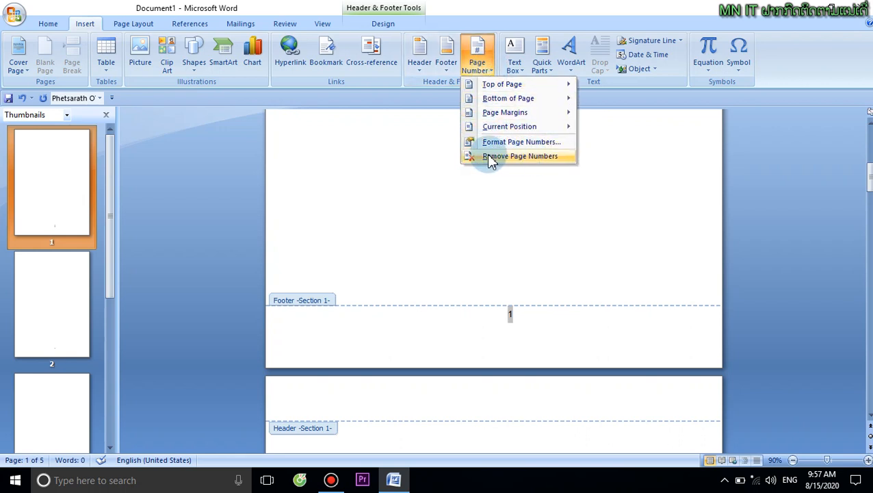
click(509, 162)
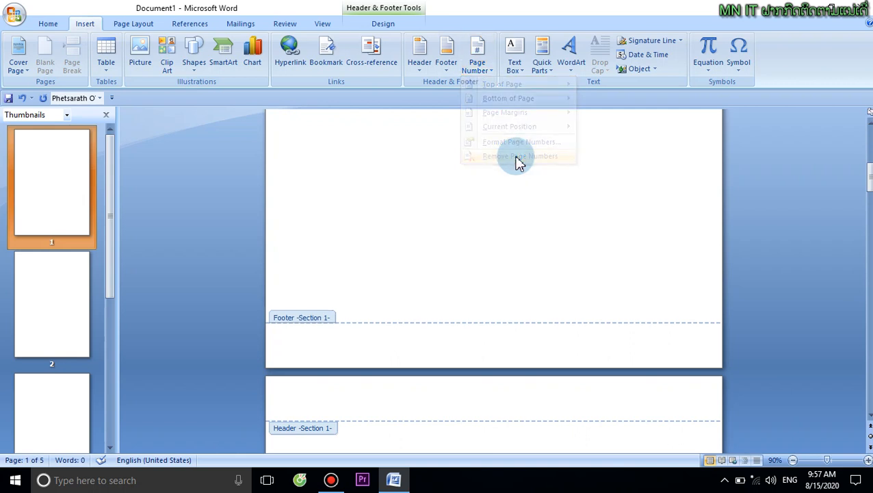
double_click(594, 203)
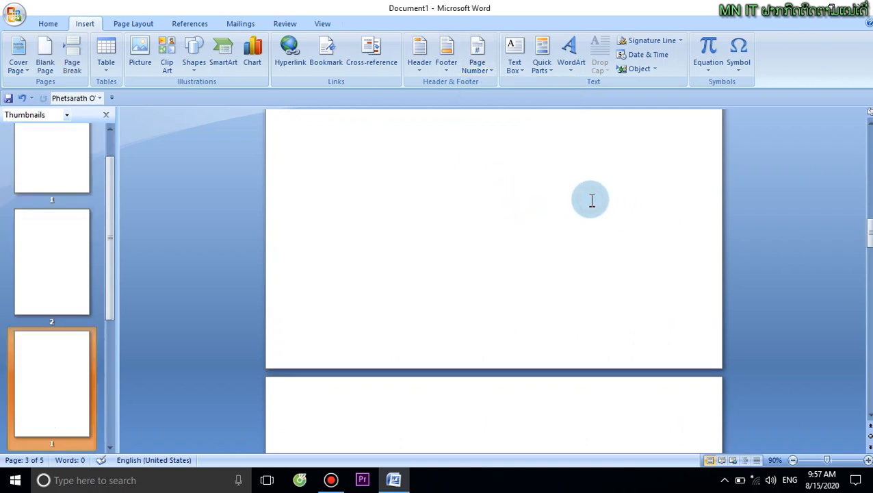
Check the footer page numbers from the third page through to the last page
drag(870, 232, 869, 299)
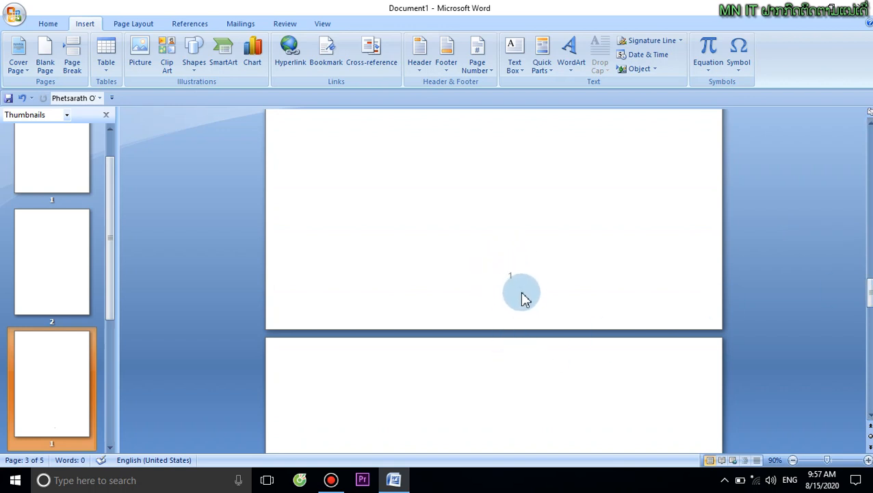
drag(869, 293, 869, 406)
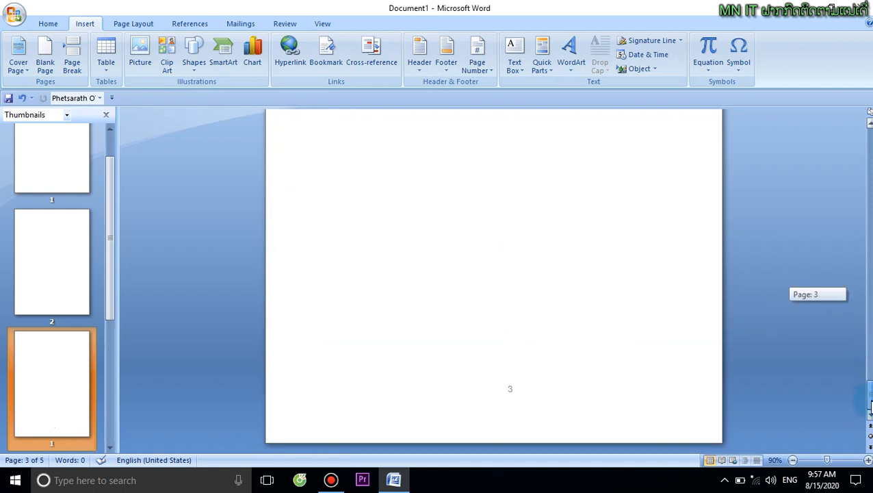
click(512, 242)
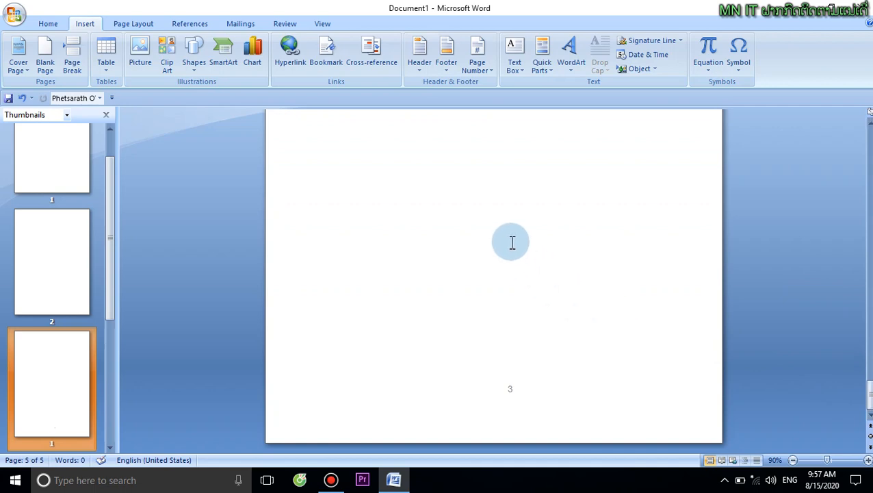